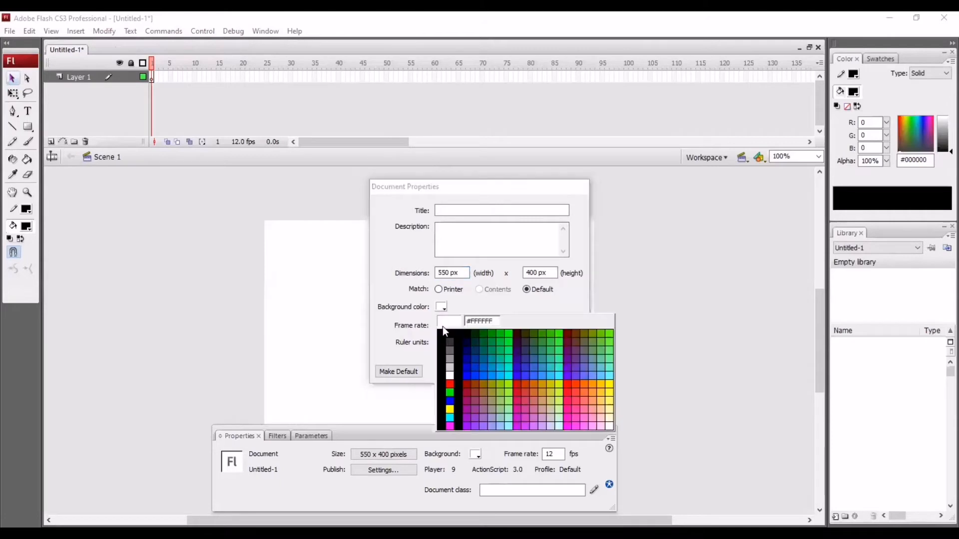
Set the document's background color to black and apply the document properties
click(443, 327)
click(522, 372)
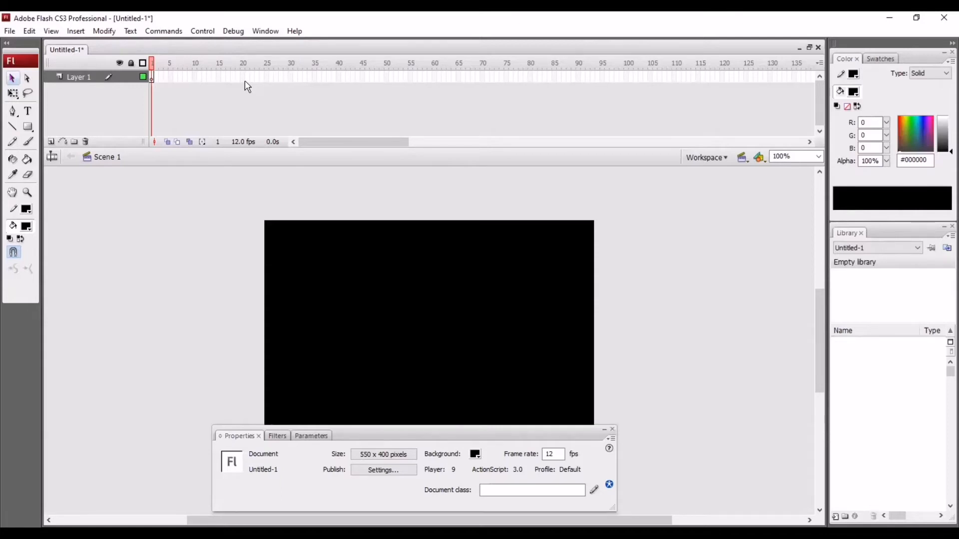
Import the star PNG from the Desktop onto the stage in frame 1 of Layer 1
click(152, 78)
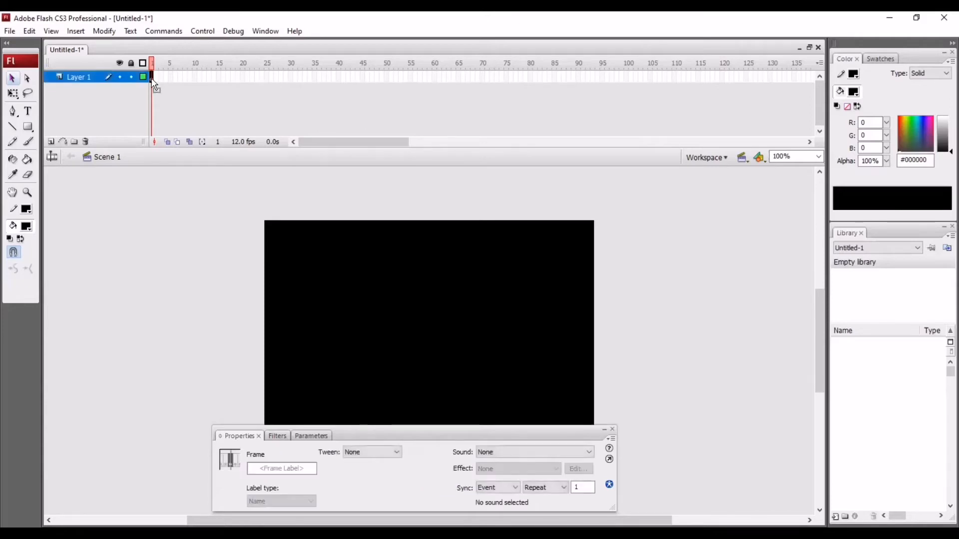
click(11, 33)
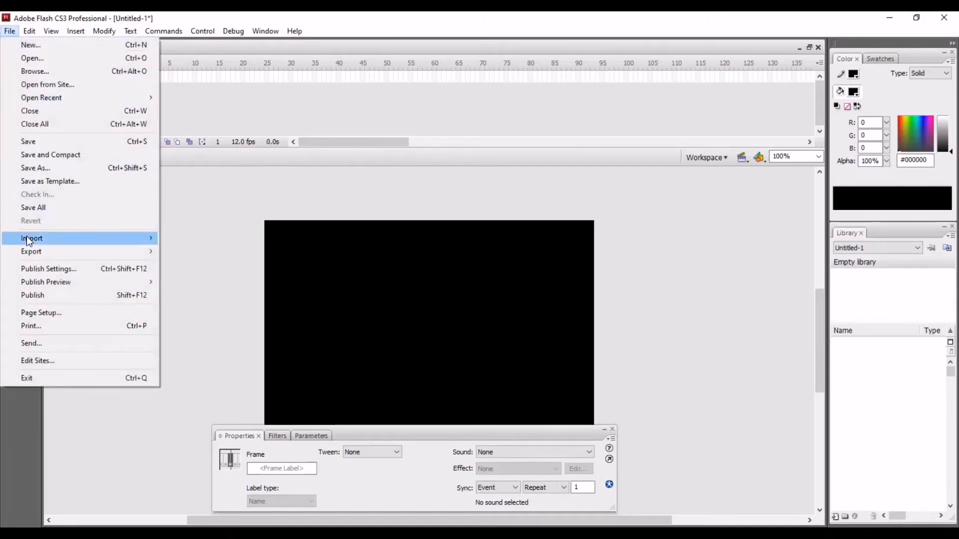
mouse_move(26, 237)
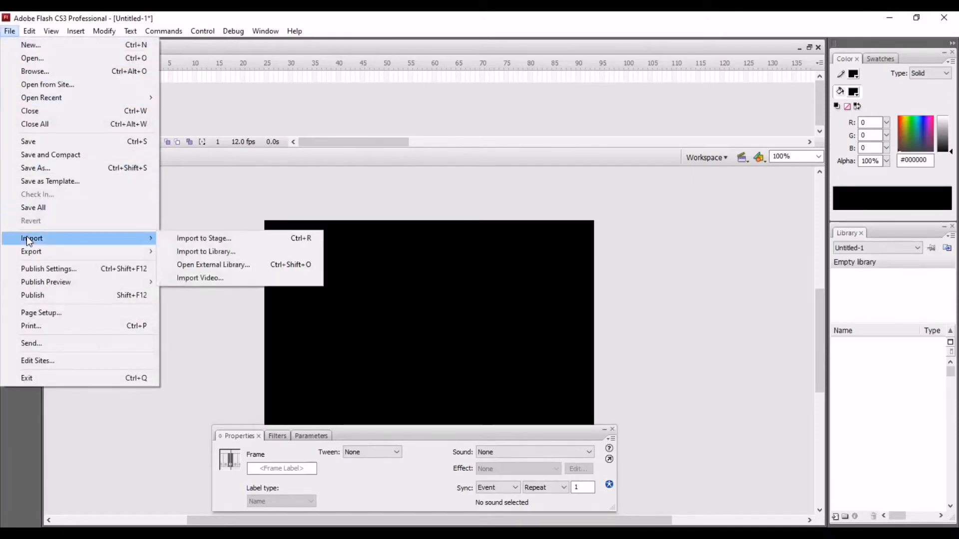
click(162, 239)
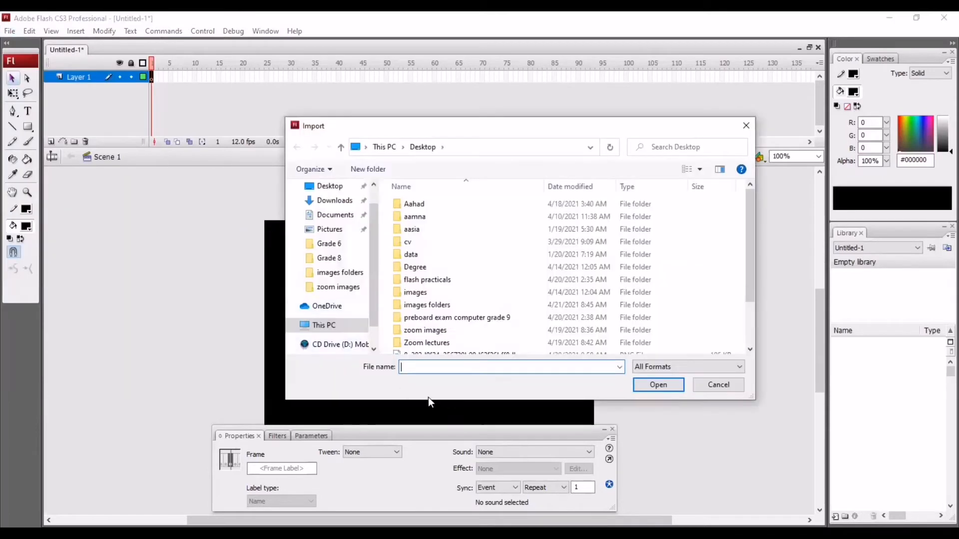
text(sta)
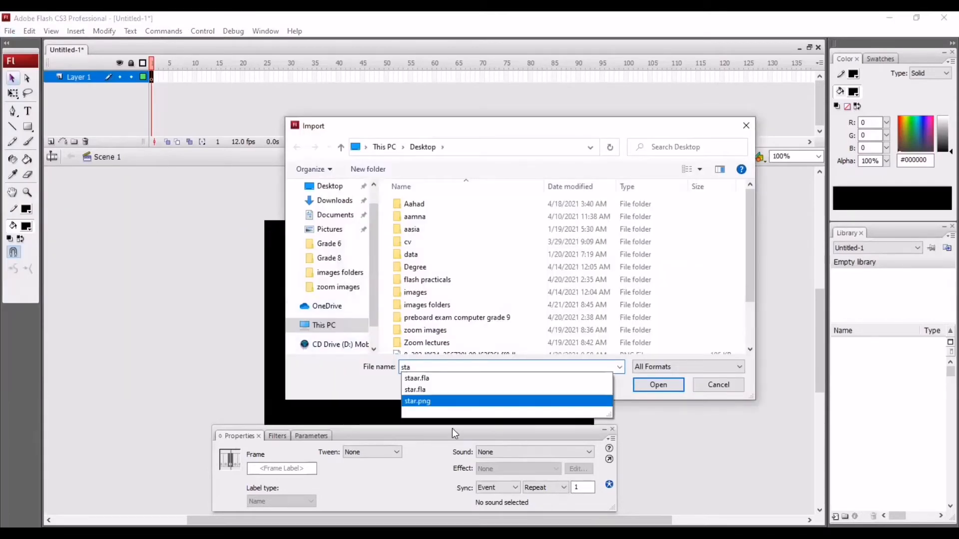
click(430, 401)
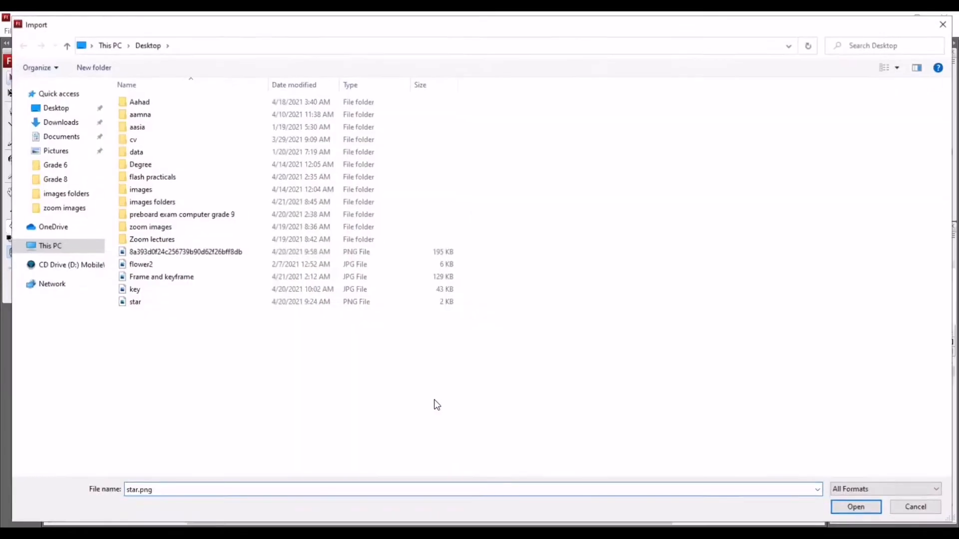
click(385, 304)
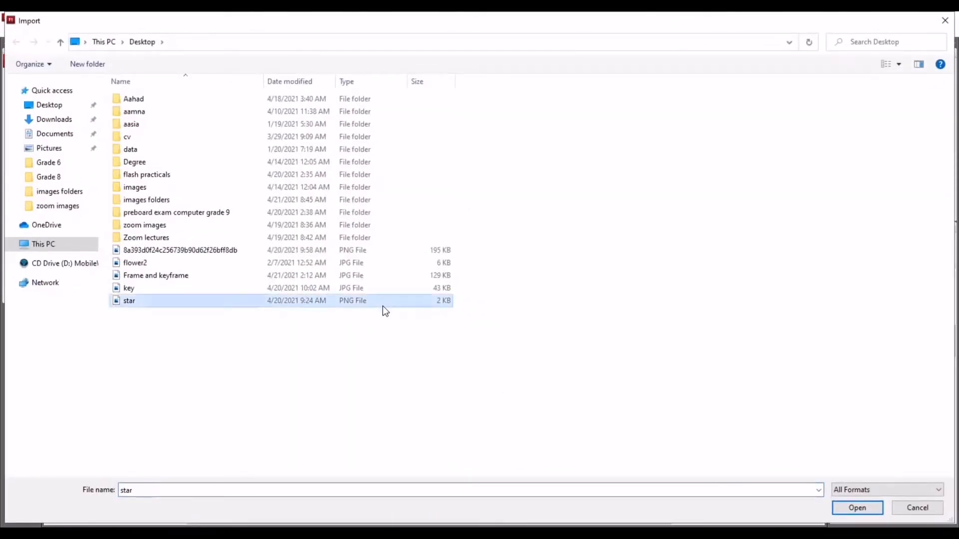
double_click(382, 306)
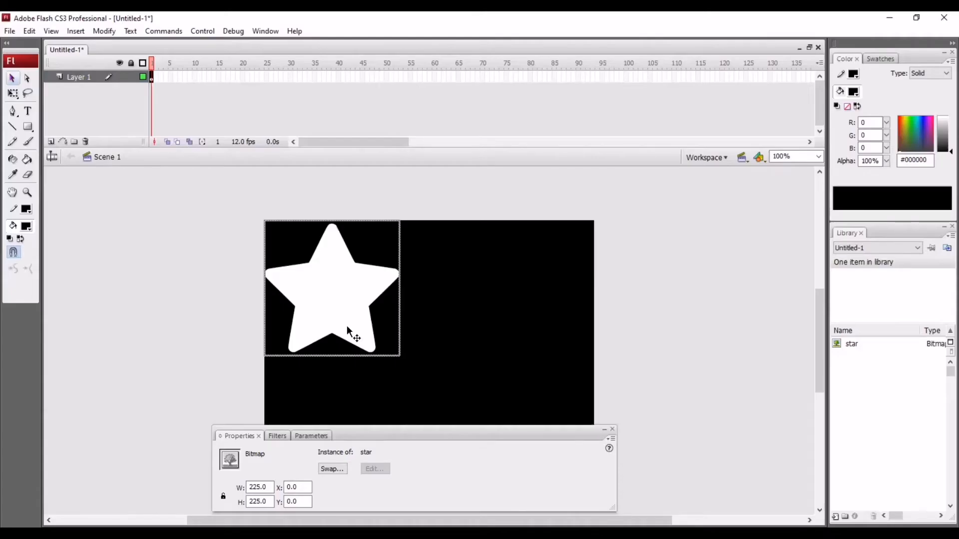
Resize the star bitmap to a width and height of 150, then deselect it
double_click(259, 487)
text(150)
double_click(256, 501)
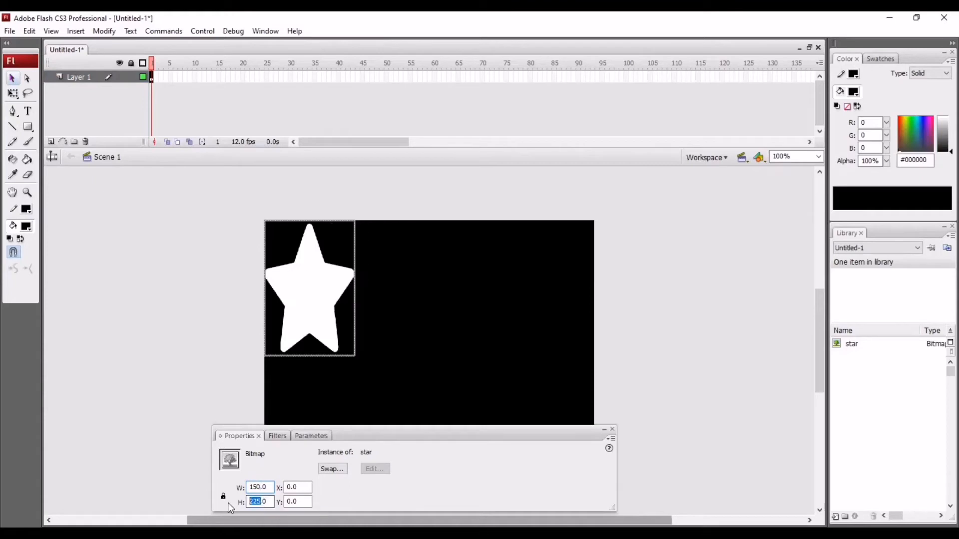
text(150)
click(229, 349)
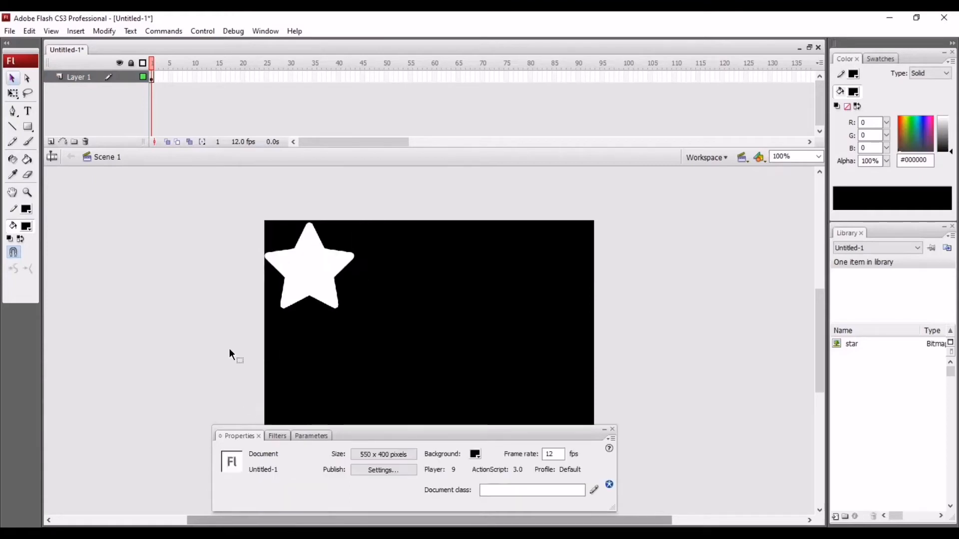
Insert a keyframe at frame 2 and move the star toward the stage's upper middle, about X 167, Y 32
click(152, 79)
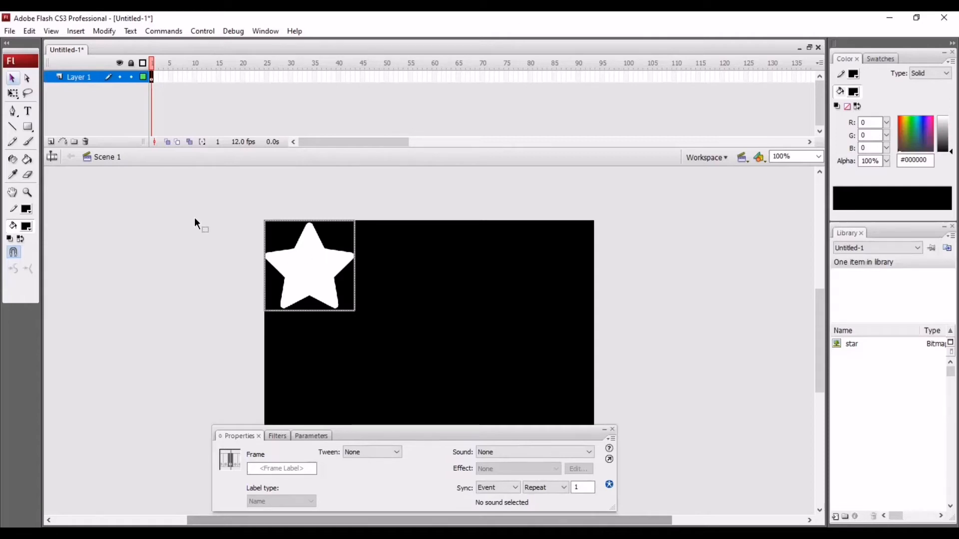
click(155, 80)
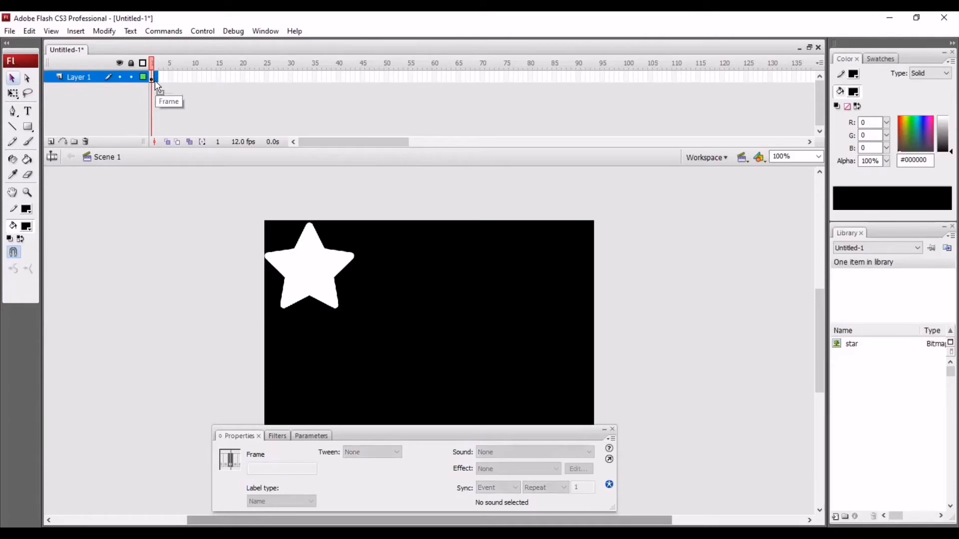
key(F6)
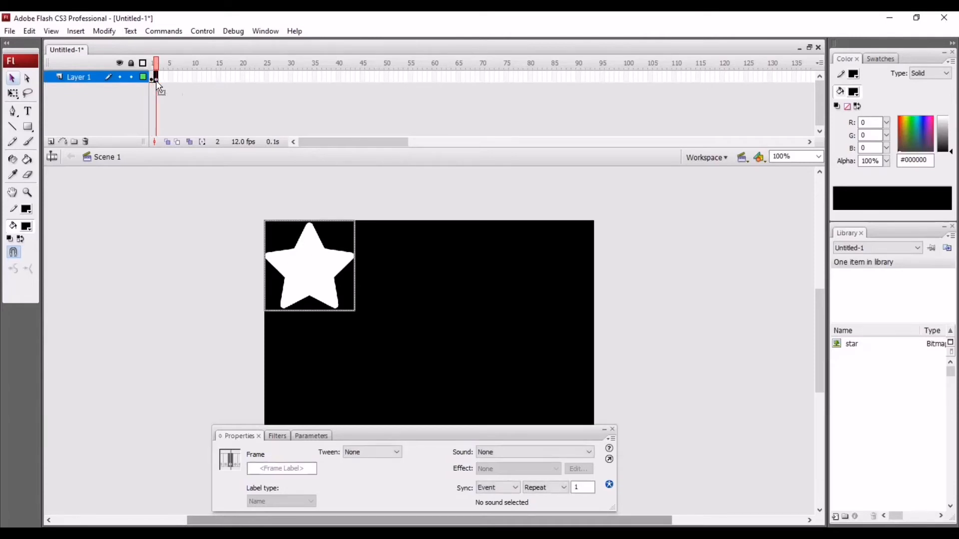
drag(318, 273, 417, 294)
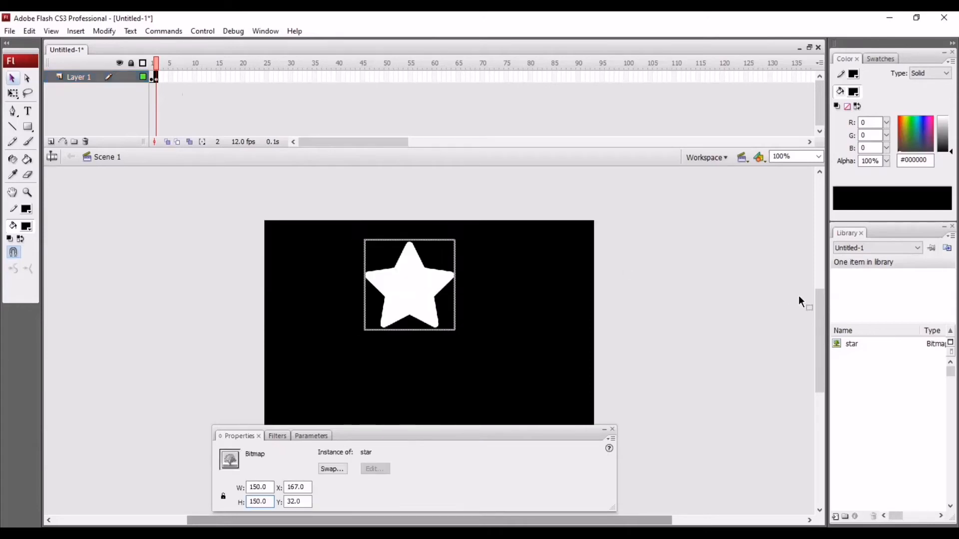
Insert a keyframe at frame 3 and move the star to the stage's lower right, about X 342, Y 201
drag(821, 311, 821, 330)
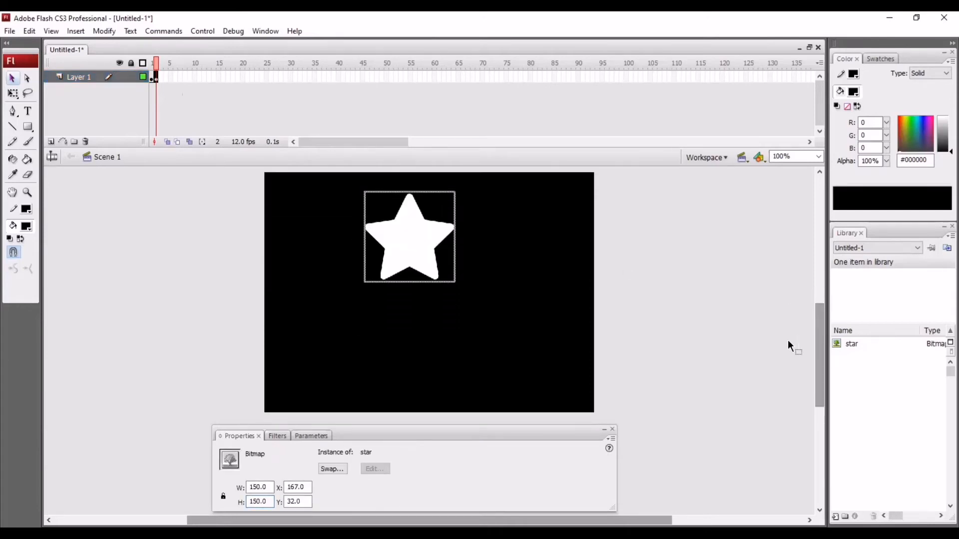
click(160, 79)
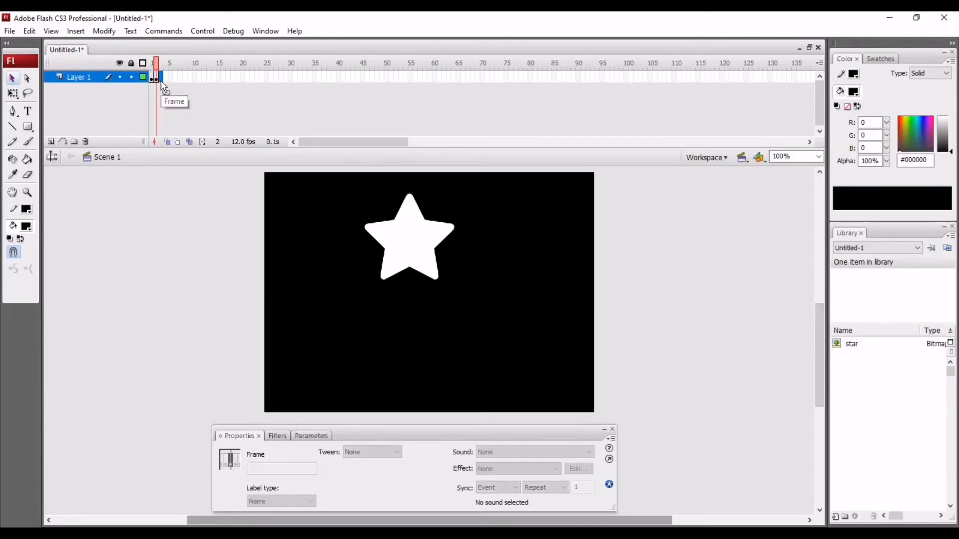
key(F6)
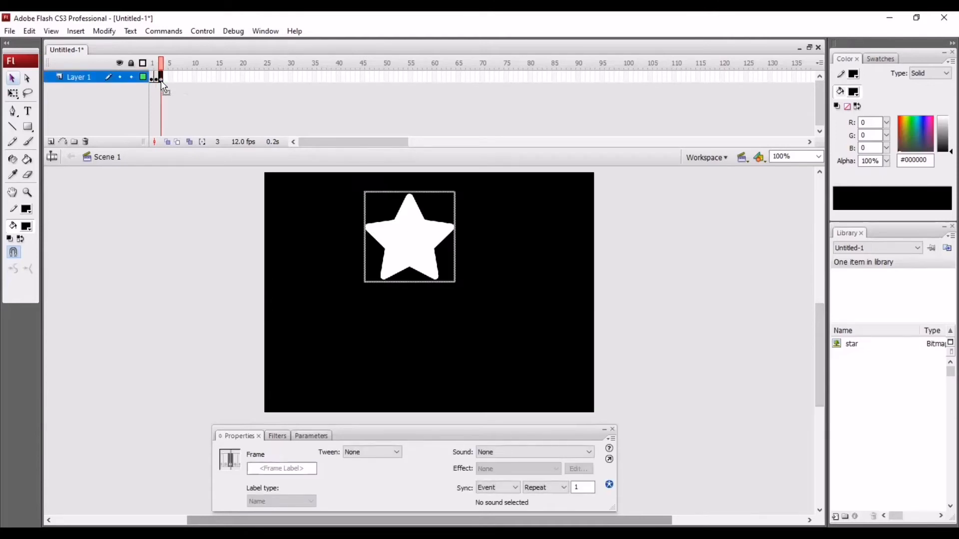
drag(410, 241, 514, 343)
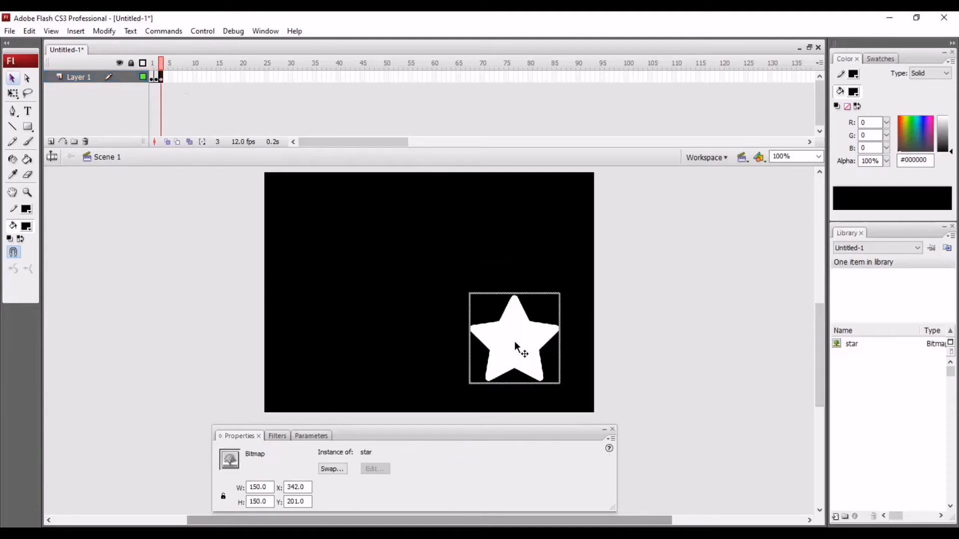
Insert a keyframe at frame 4 and move the star horizontally to the stage's lower middle, about X 184, Y 201
click(165, 78)
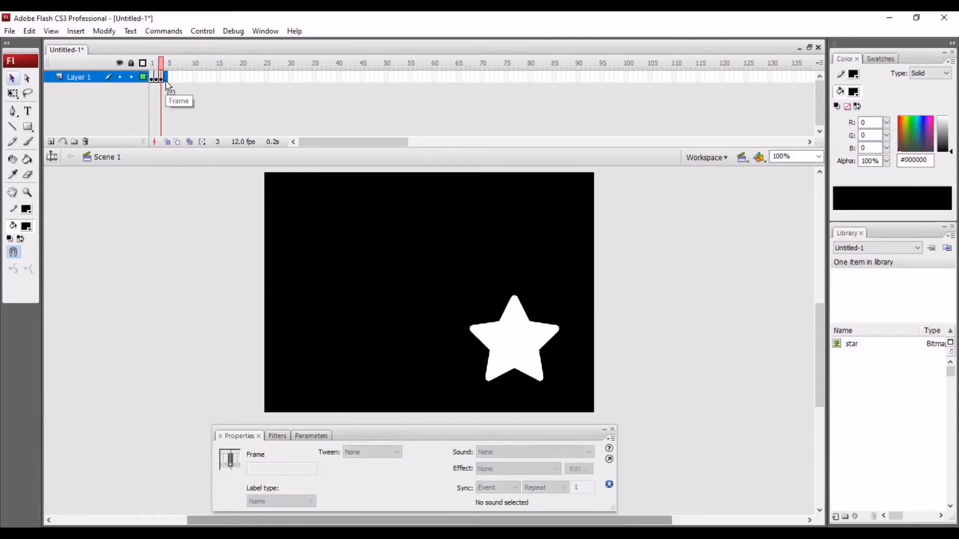
key(F6)
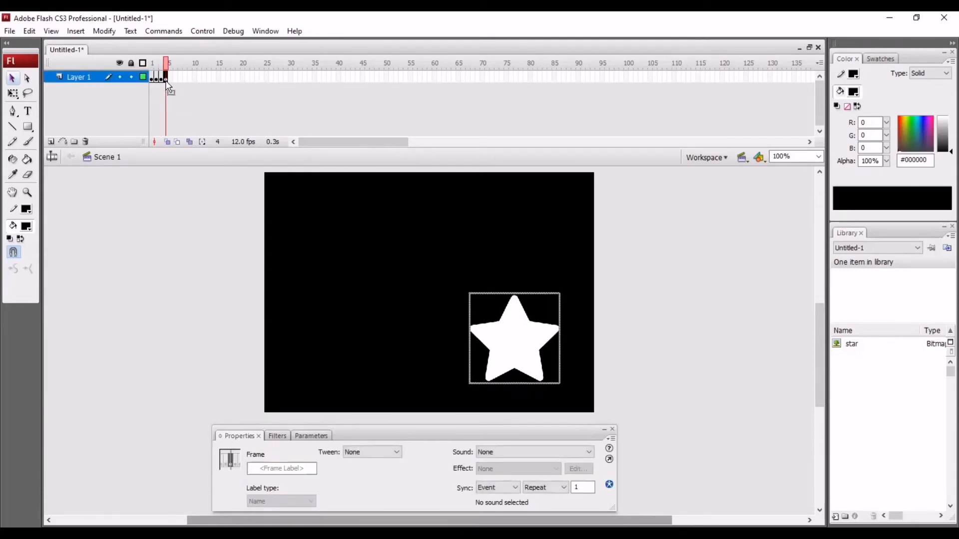
drag(497, 358, 400, 355)
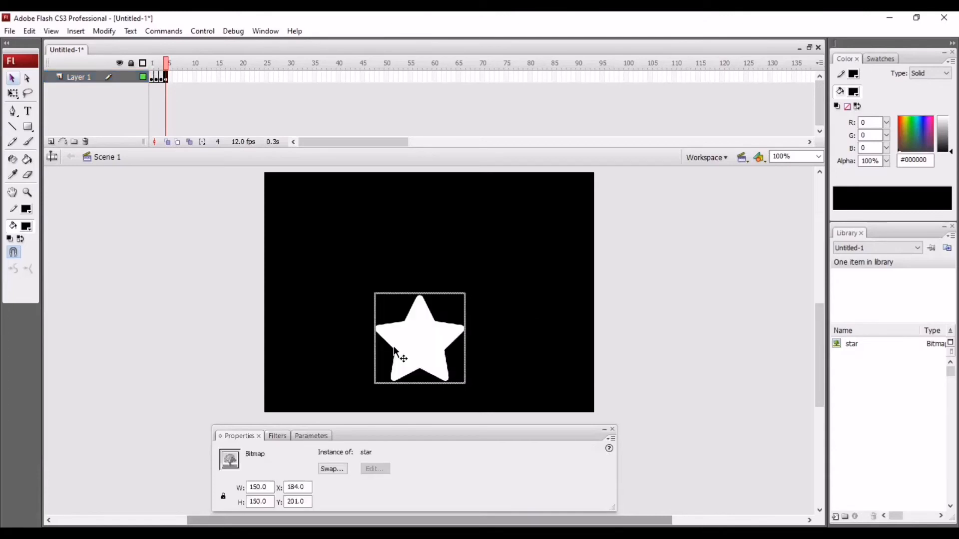
Insert a keyframe at frame 5 and move the star to the left side of the stage, about X 33, Y 118
click(168, 80)
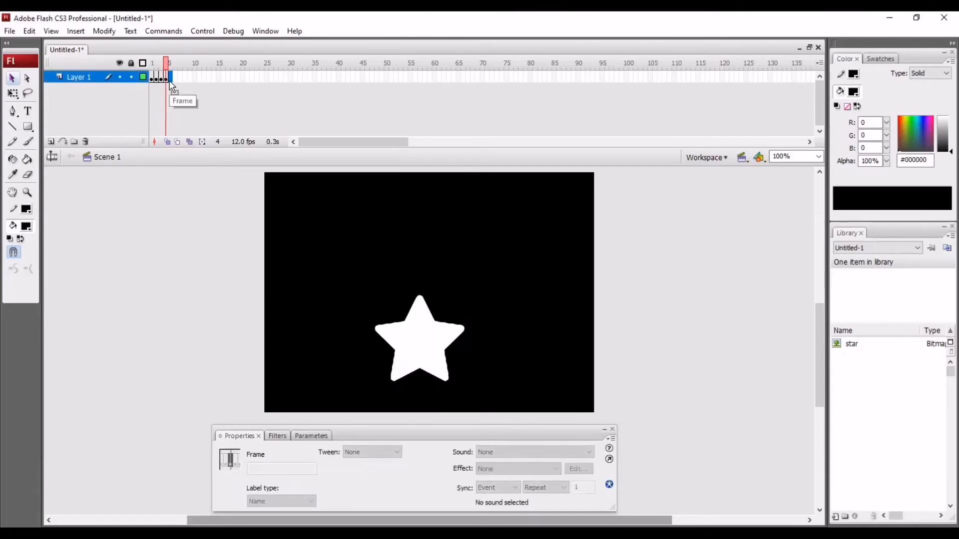
click(170, 77)
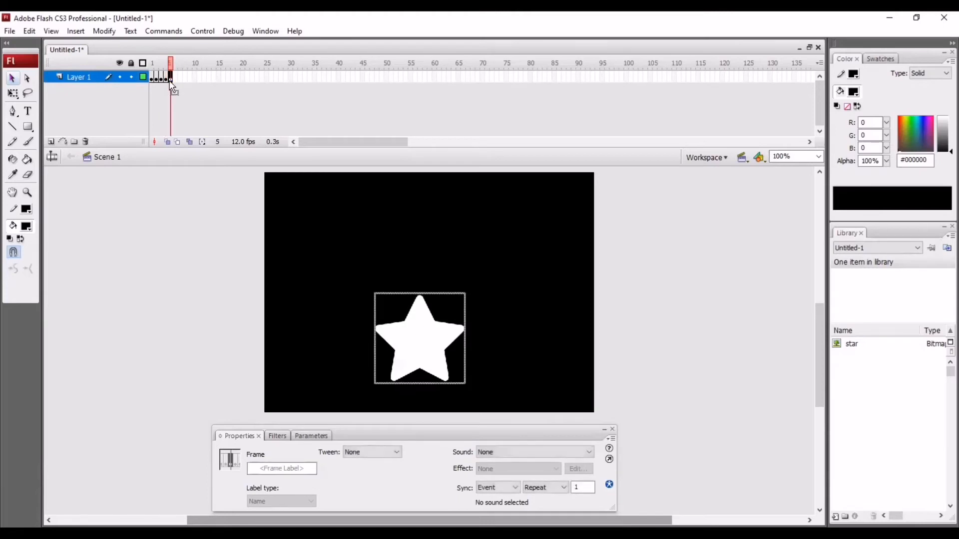
click(384, 344)
drag(415, 344, 326, 295)
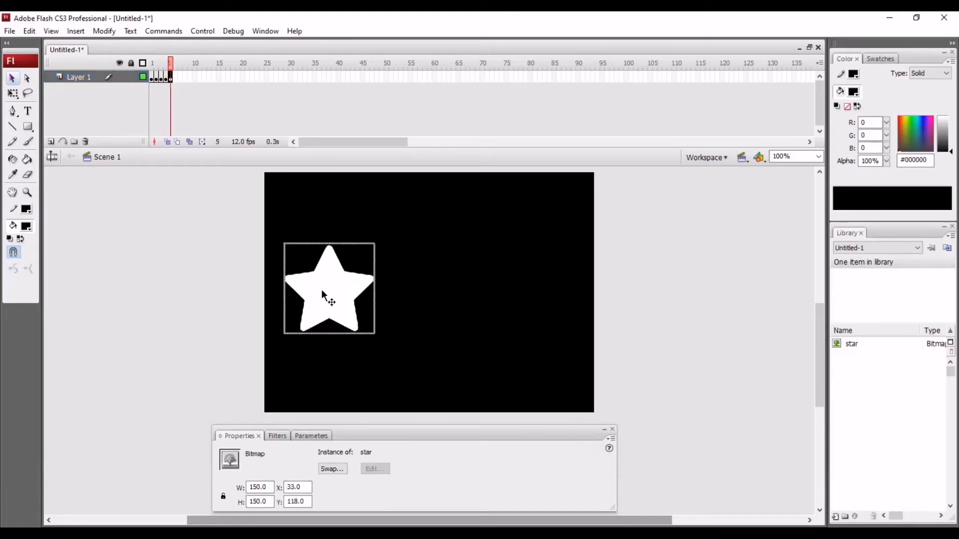
Insert a keyframe at frame 6 and move the star to the middle of the stage, about X 192, Y 118
click(175, 79)
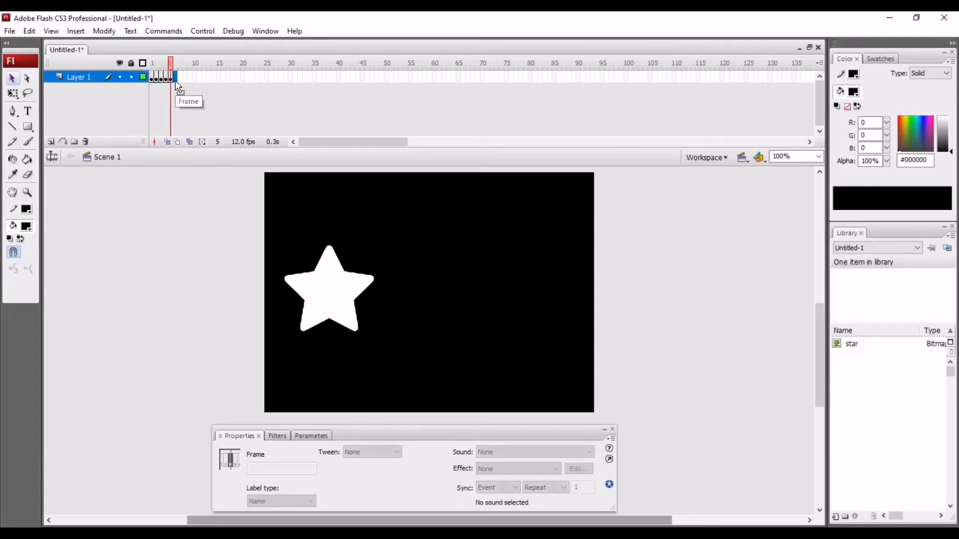
click(85, 33)
mouse_move(92, 62)
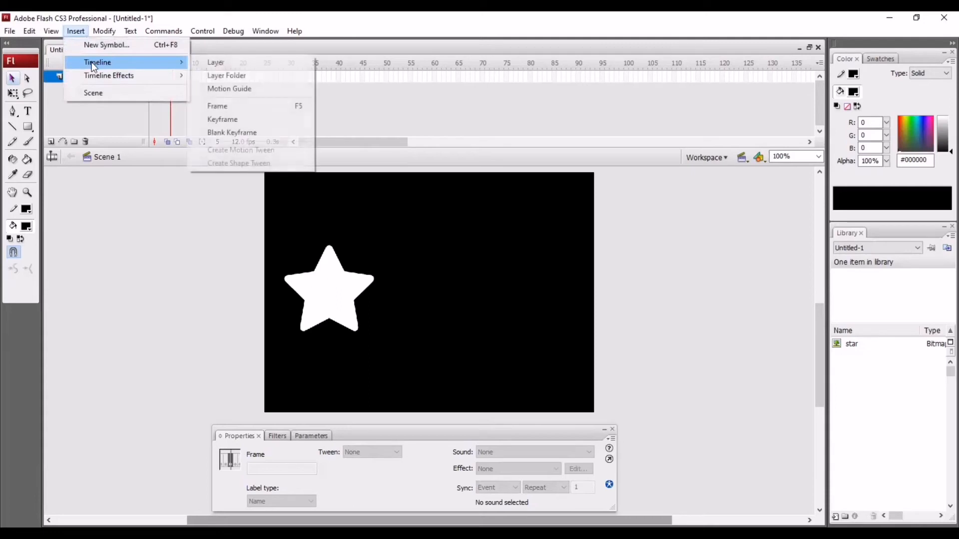
click(213, 120)
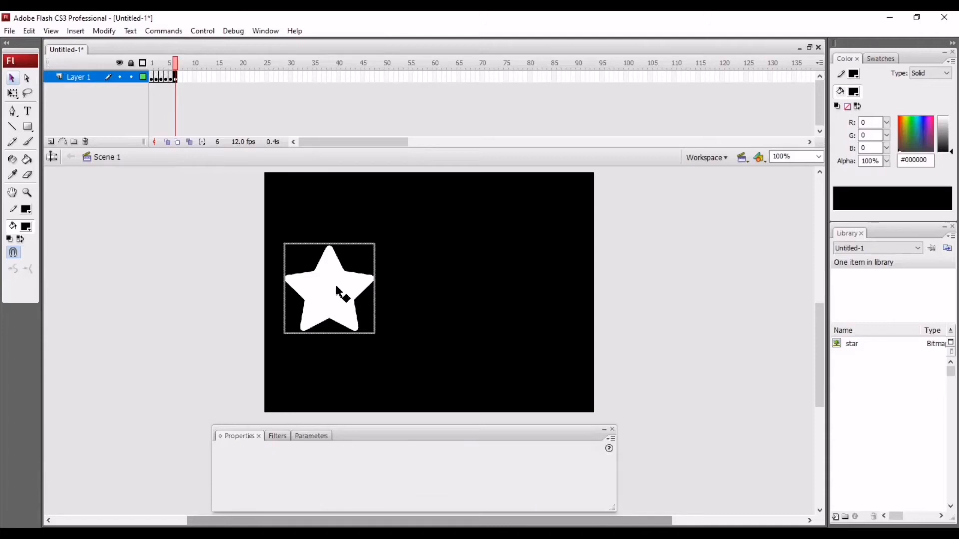
drag(335, 286, 431, 292)
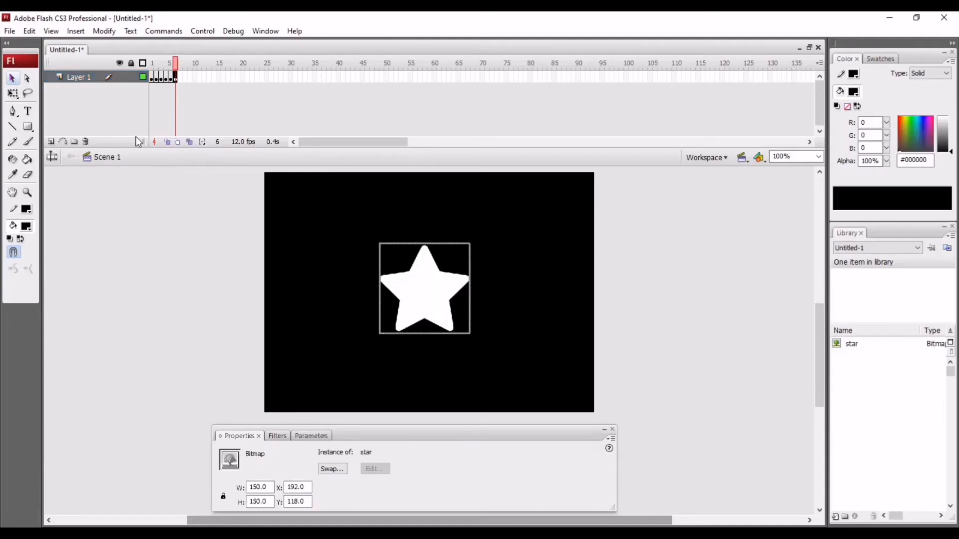
Insert a keyframe at frame 7 and move the star to the stage's upper left, about X 53, Y 57
click(180, 79)
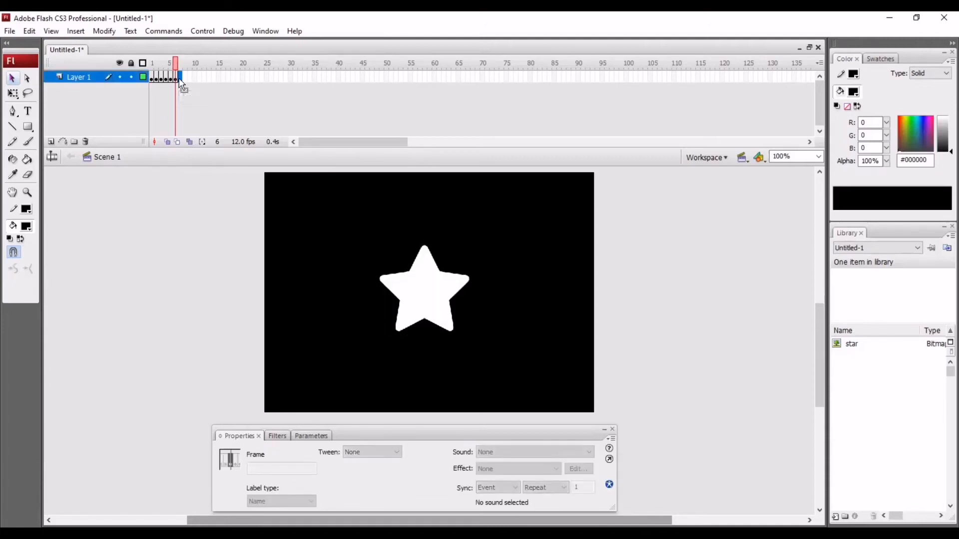
key(F6)
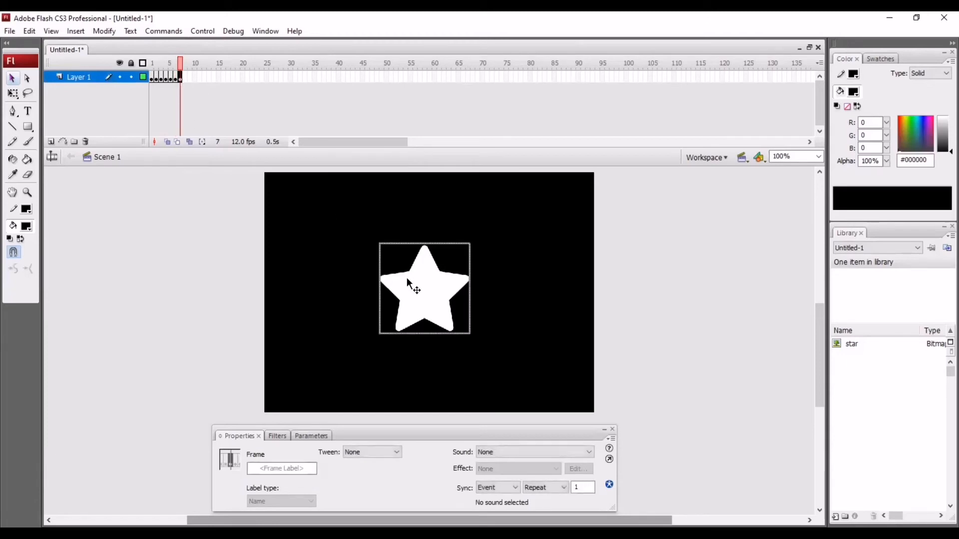
drag(410, 286, 327, 249)
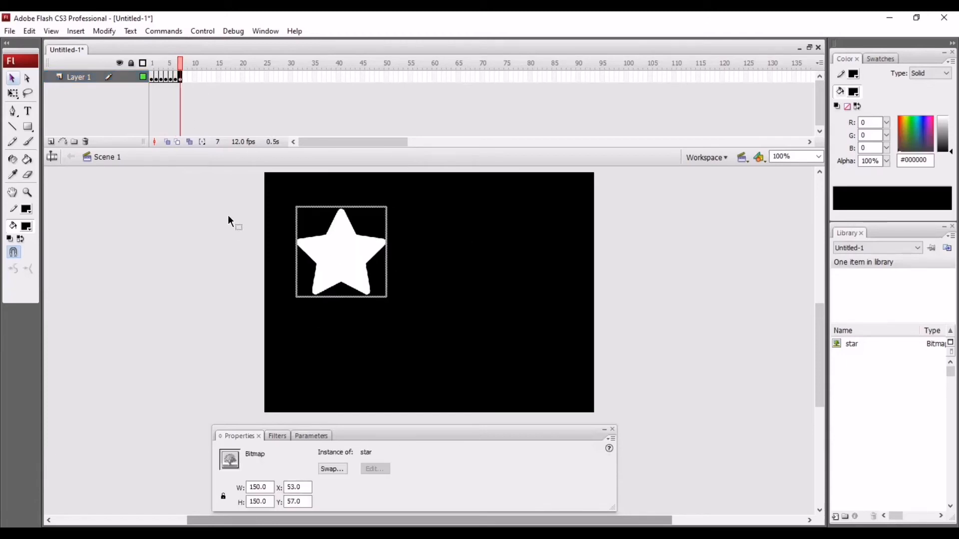
Insert a keyframe at frame 8 and move the star to the stage's lower right, about X 334, Y 232
click(182, 78)
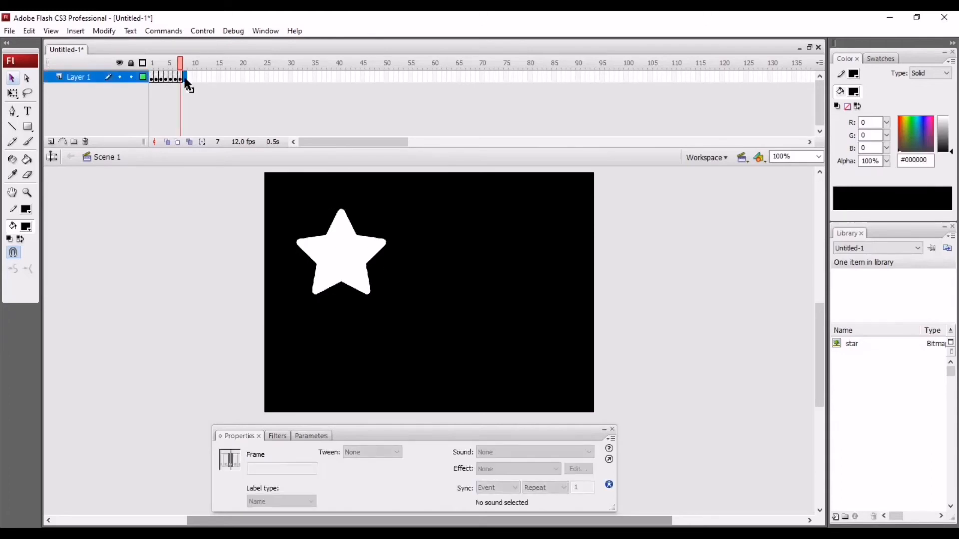
key(F6)
drag(337, 255, 503, 355)
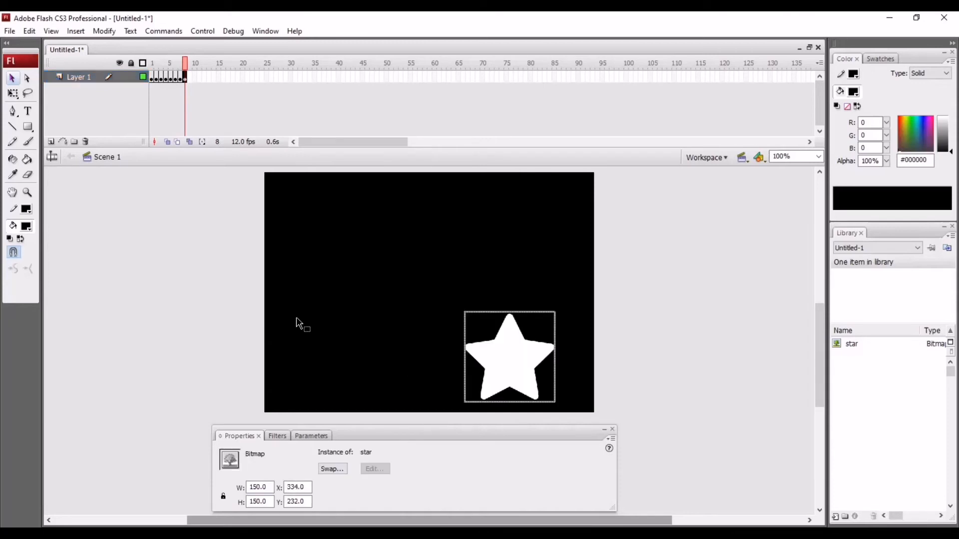
Insert a keyframe at frame 9 and move the star to the stage's left side, about X 40, Y 89
click(190, 78)
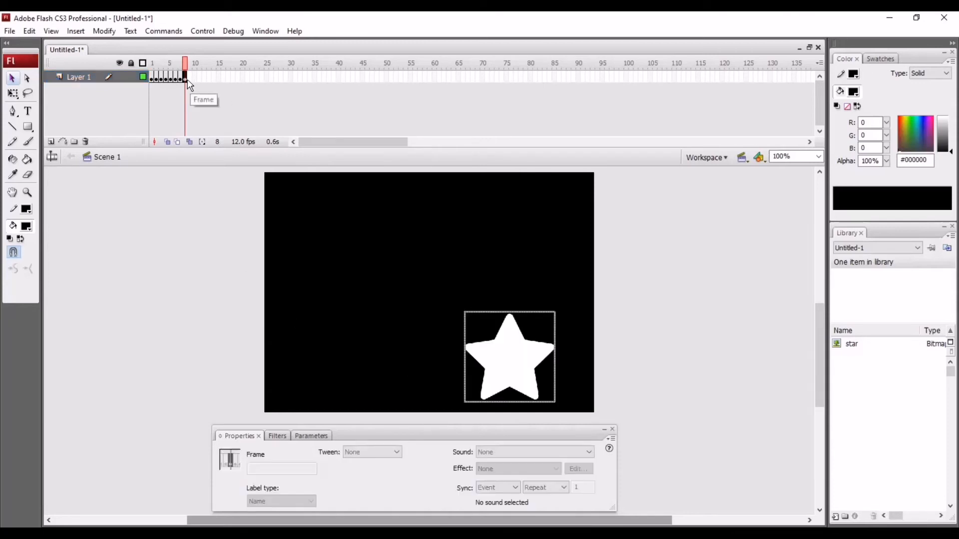
key(F6)
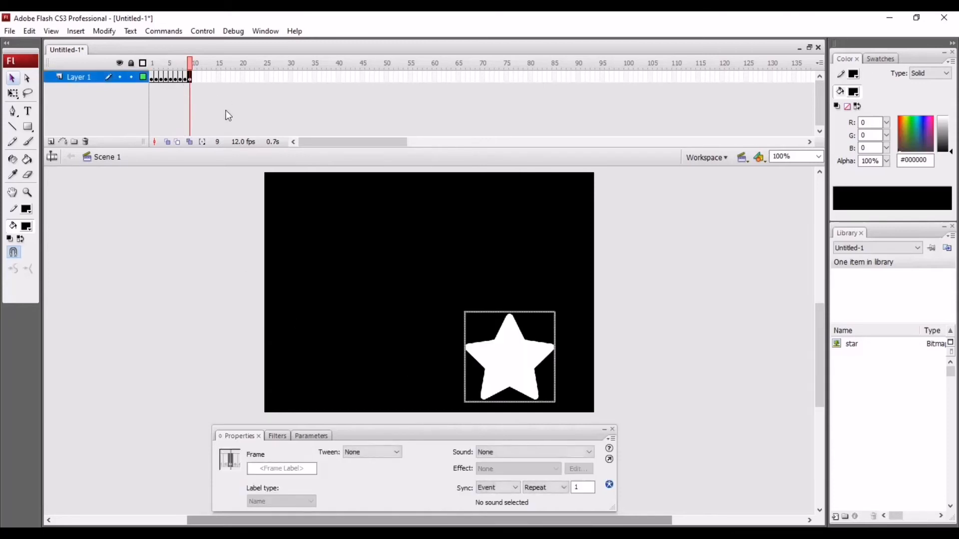
drag(491, 341, 383, 317)
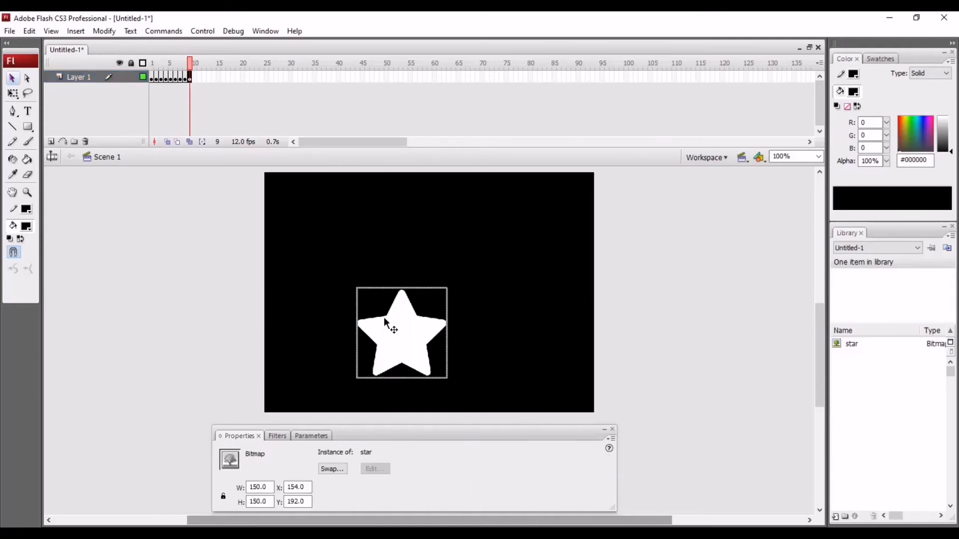
click(194, 78)
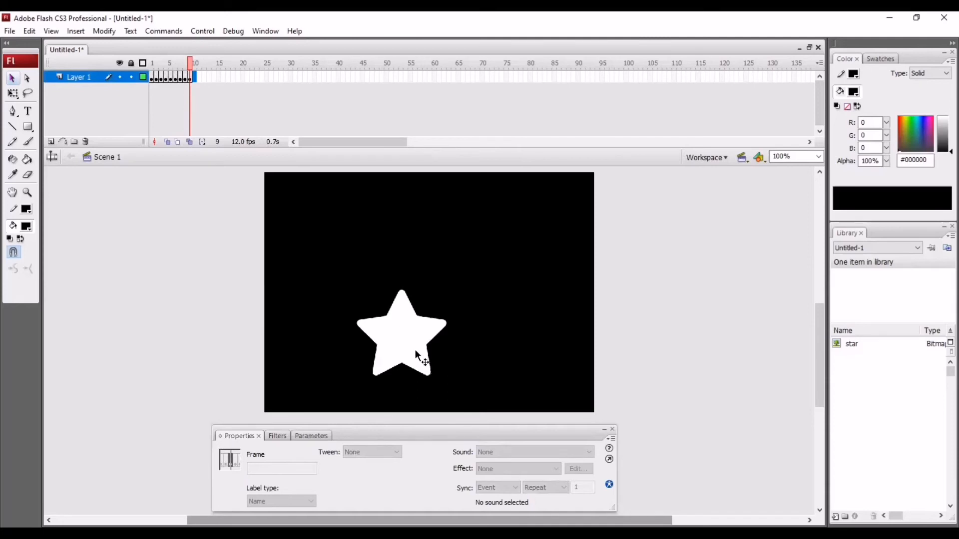
drag(416, 352, 348, 290)
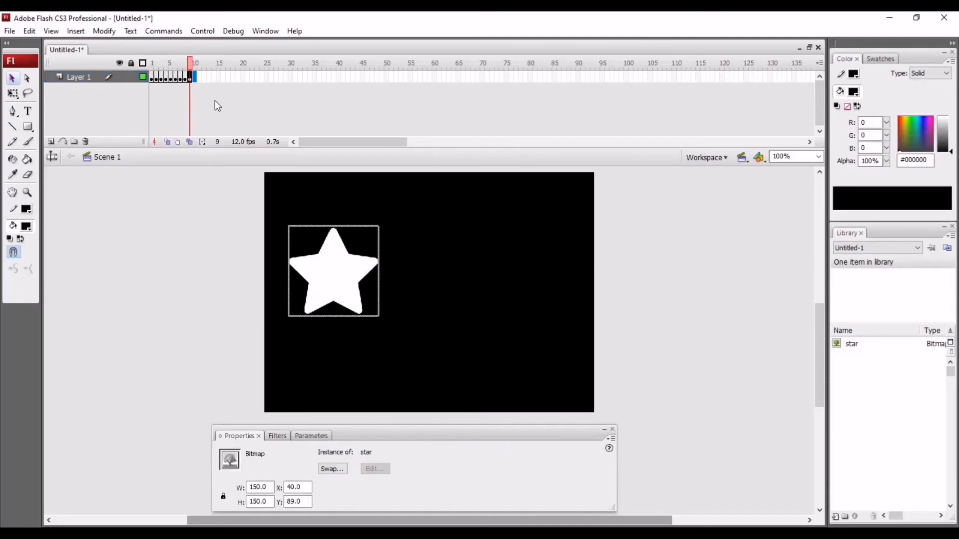
Insert a keyframe at frame 10 and move the star to the middle of the stage, about X 204, Y 125
click(195, 78)
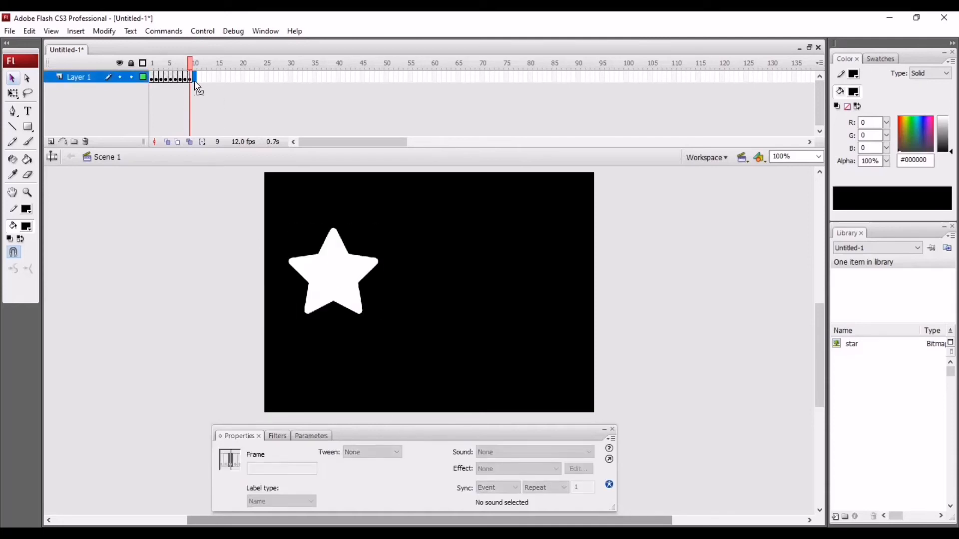
key(F6)
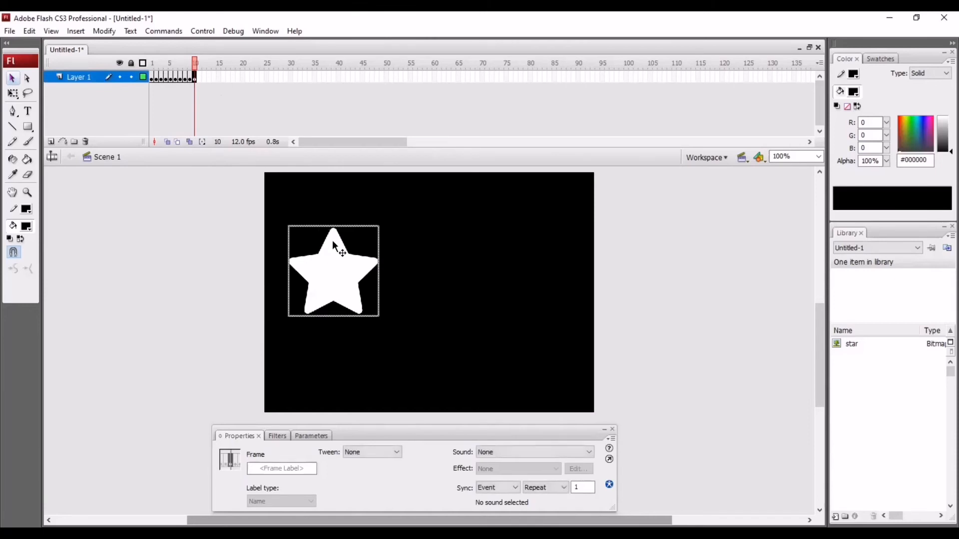
drag(336, 246, 432, 265)
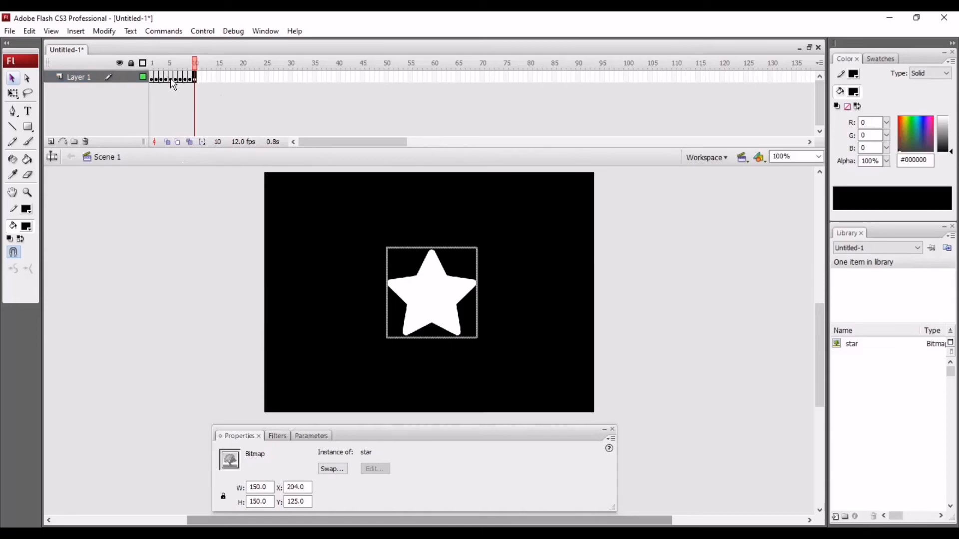
Save the document to the Desktop as a Flash CS3 document named fra,e.gla
click(9, 32)
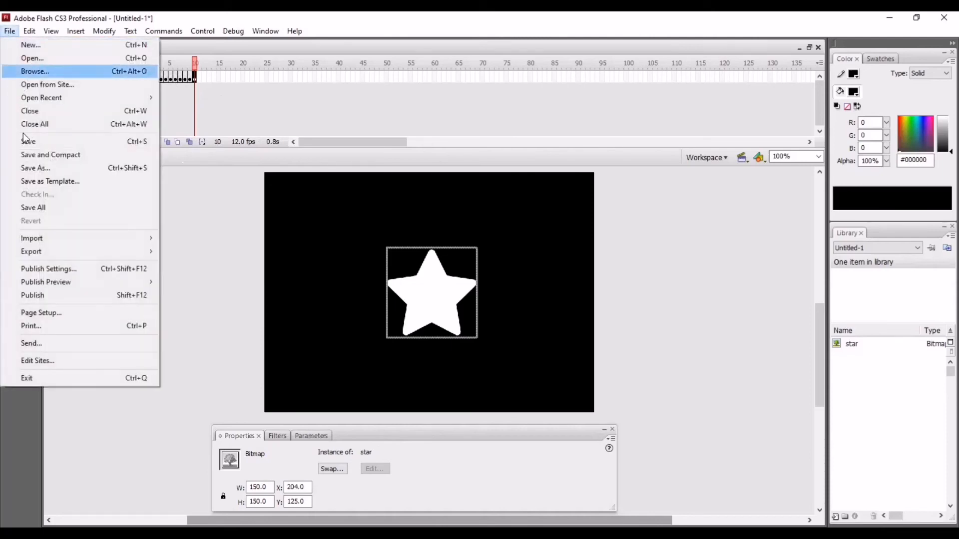
click(31, 142)
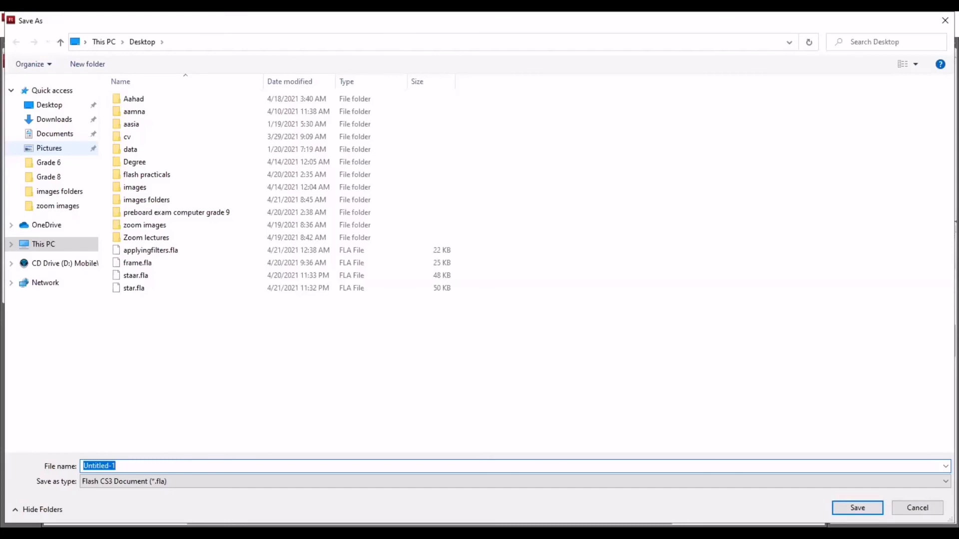
text(fra,e.gla)
key(Return)
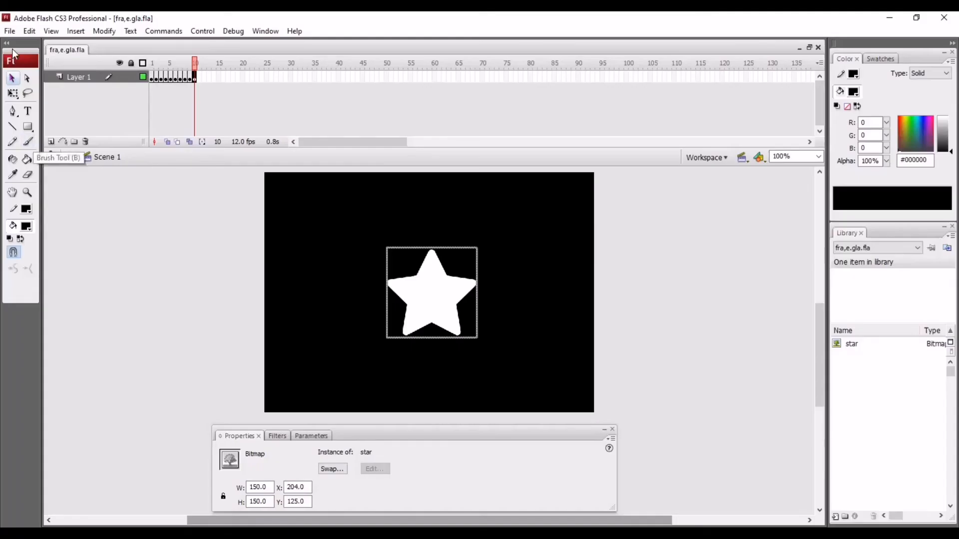
Play the animation on the stage from frame 1
click(151, 78)
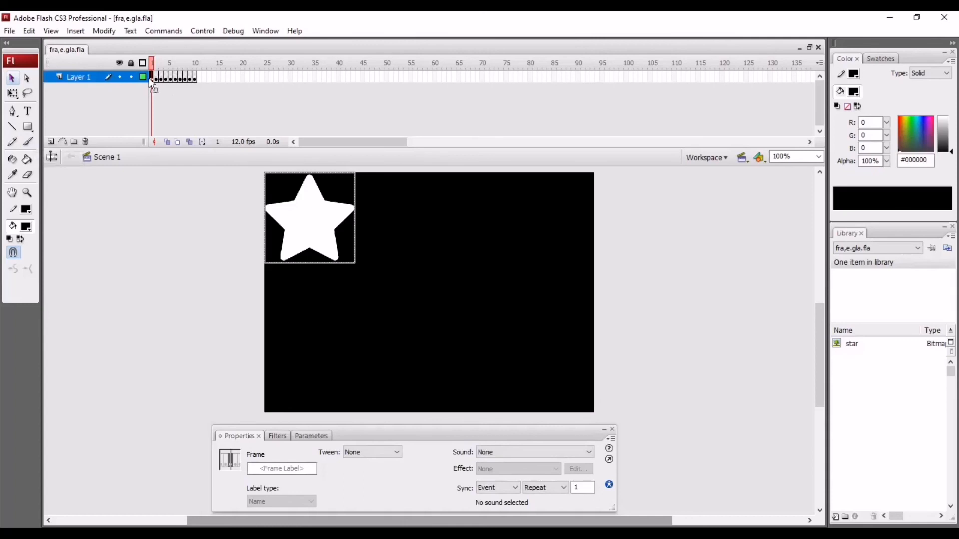
key(Return)
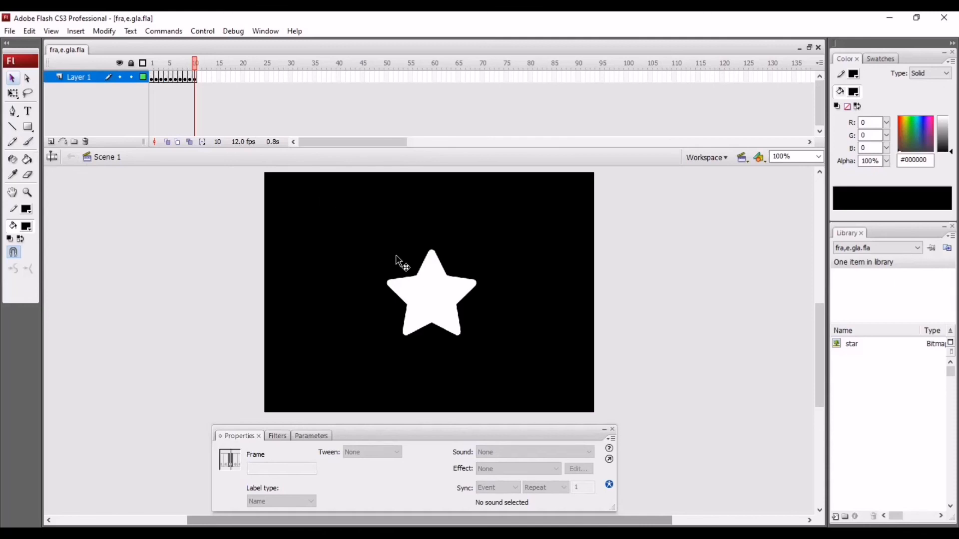
Set the document's frame rate to 5 fps and replay the animation to check the slower speed
double_click(241, 140)
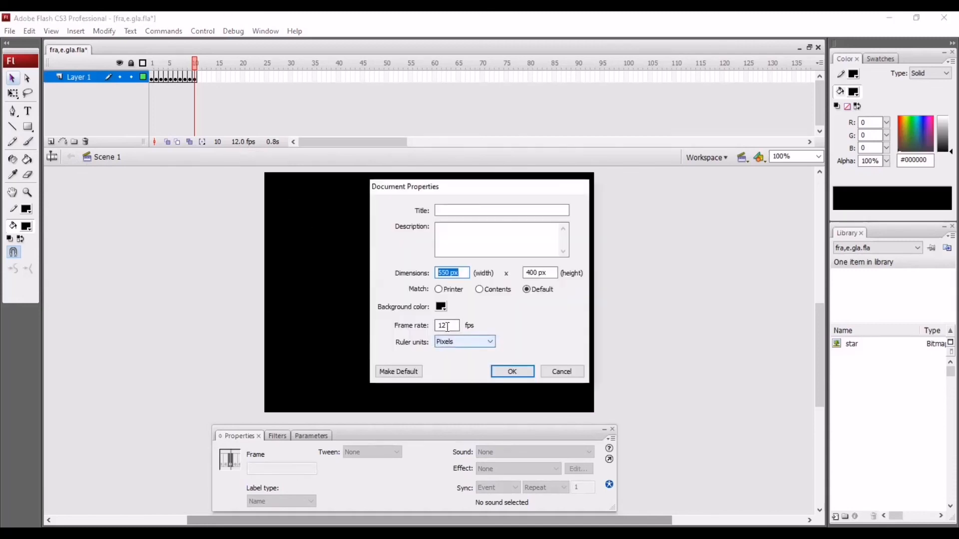
double_click(448, 326)
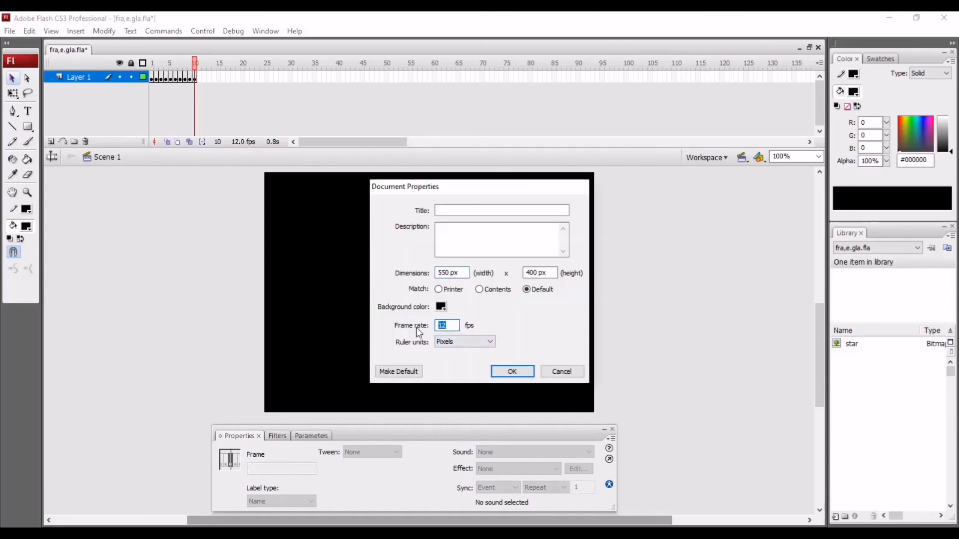
text(5)
click(509, 372)
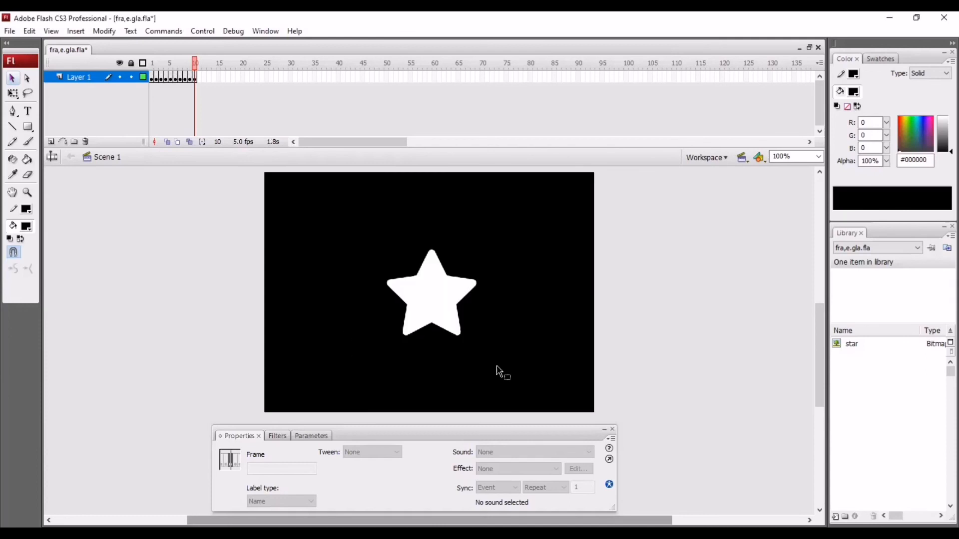
key(Return)
key(Return)
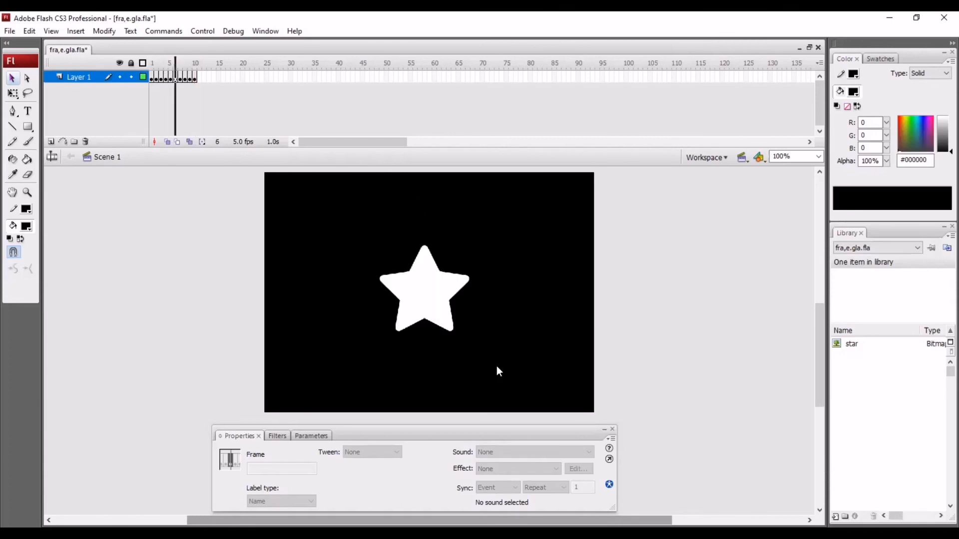